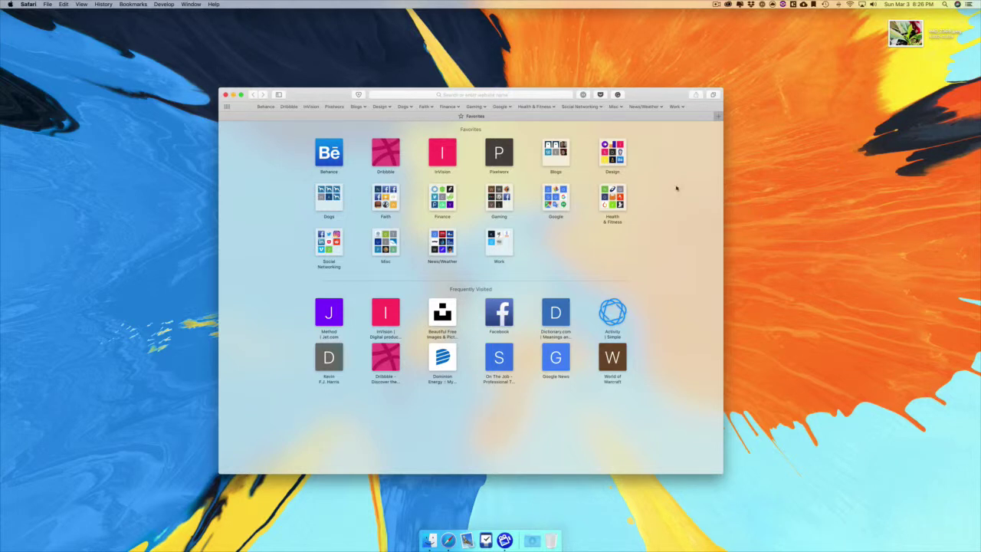
# Step: Open Instagram from the Social Networking bookmarks folder in the Favorites bar
pyautogui.click(580, 107)
pyautogui.click(588, 138)
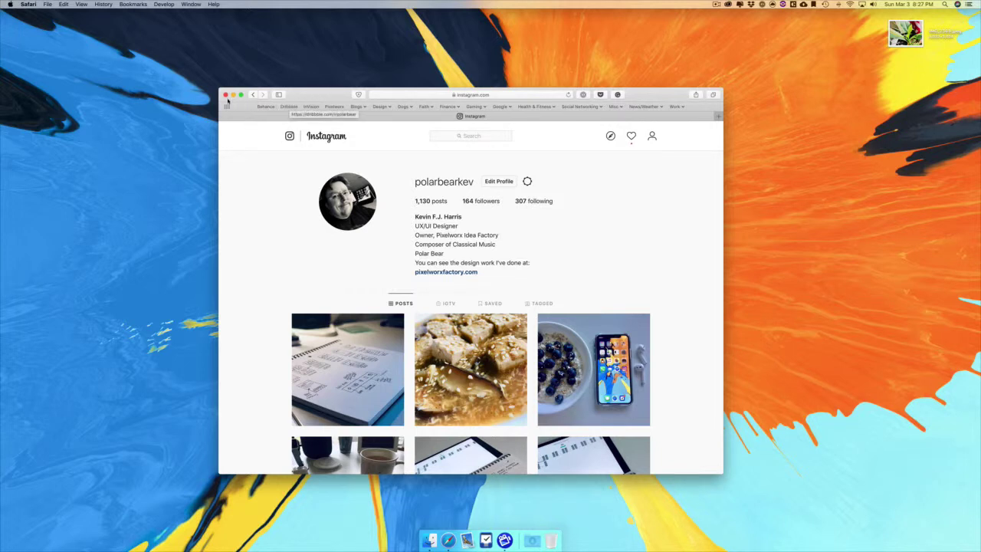
# Step: Reposition the Safari window showing the Instagram profile slightly upward
pyautogui.moveTo(314, 97)
pyautogui.mouseDown()
pyautogui.moveTo(307, 86)
pyautogui.moveTo(326, 91)
pyautogui.mouseUp()
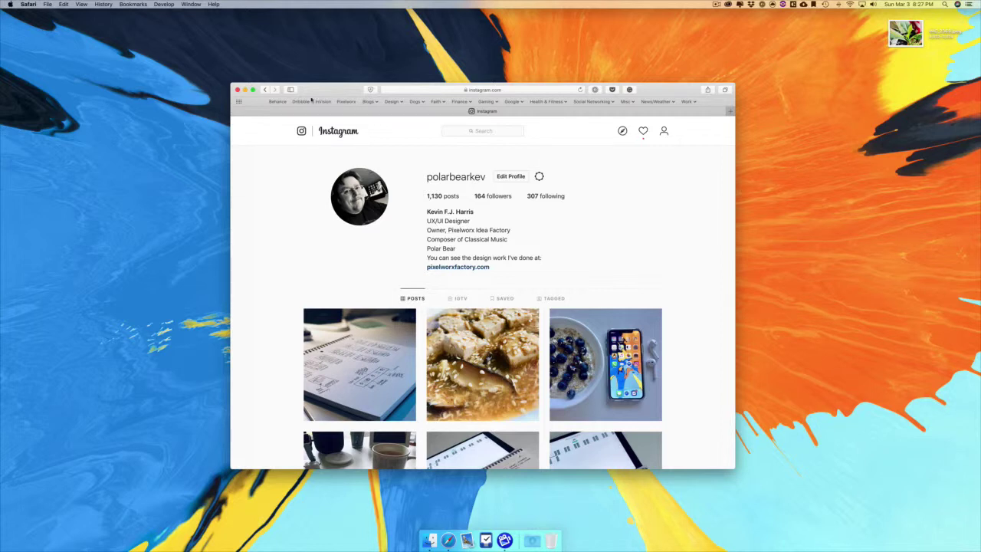
pyautogui.moveTo(328, 89); pyautogui.dragTo(319, 81)
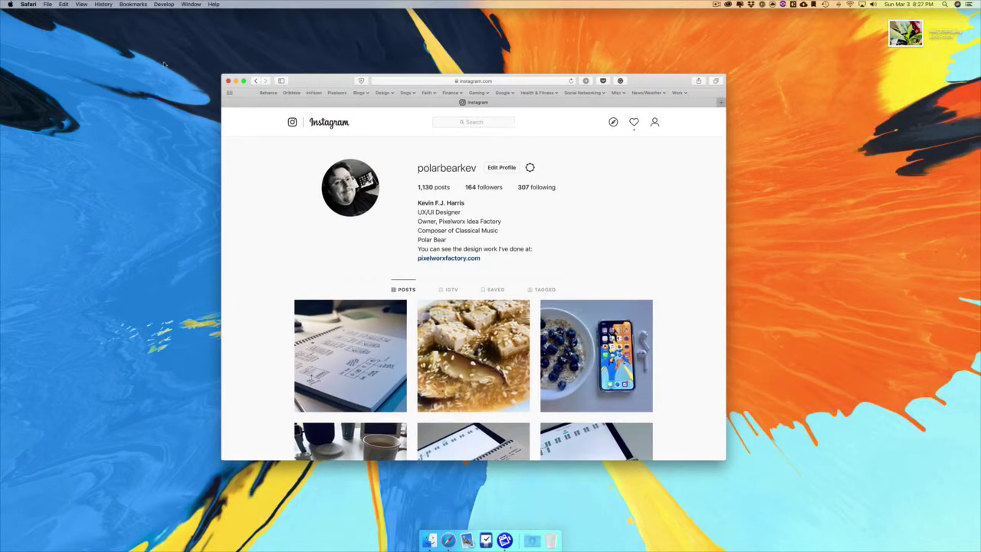
pyautogui.click(164, 4)
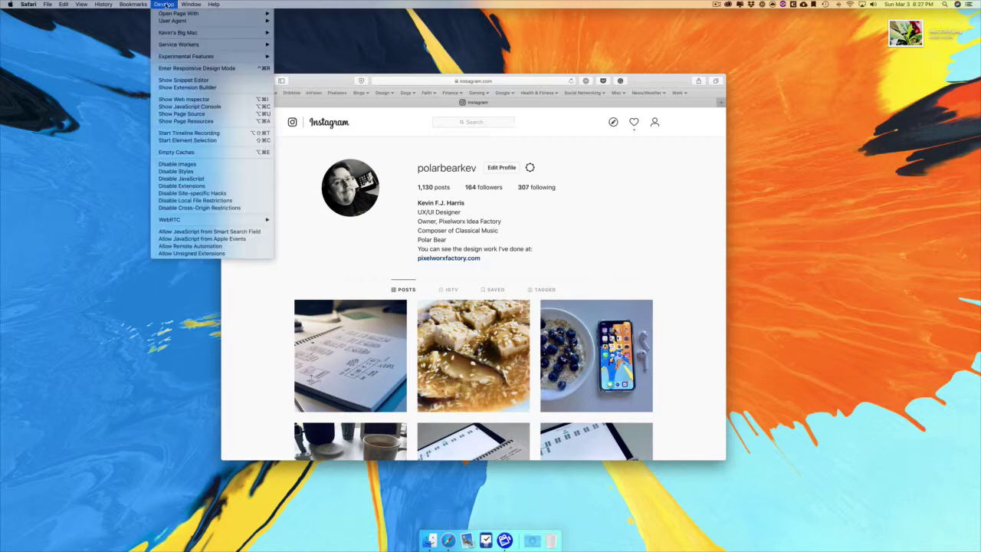
pyautogui.click(165, 4)
pyautogui.click(165, 5)
pyautogui.click(165, 4)
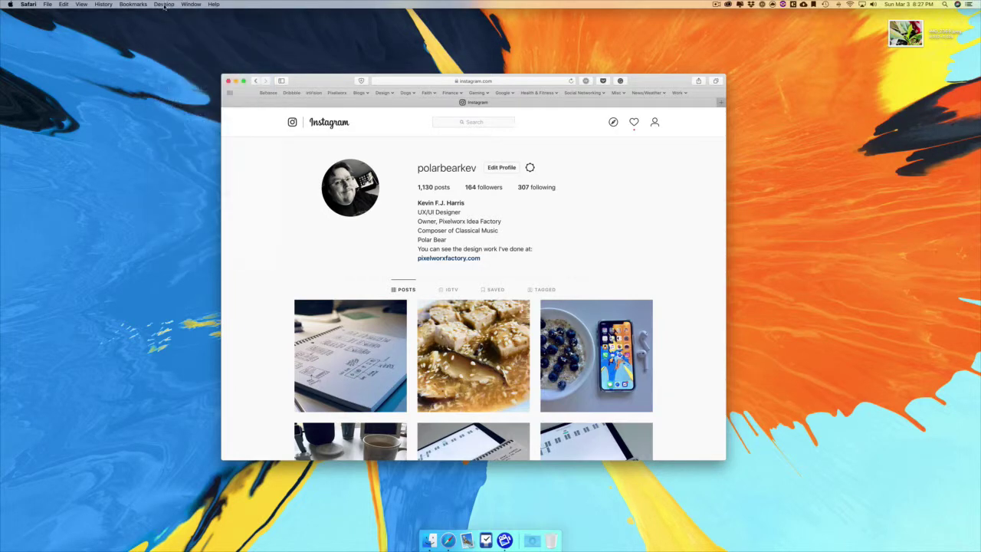
pyautogui.click(29, 8)
pyautogui.click(33, 33)
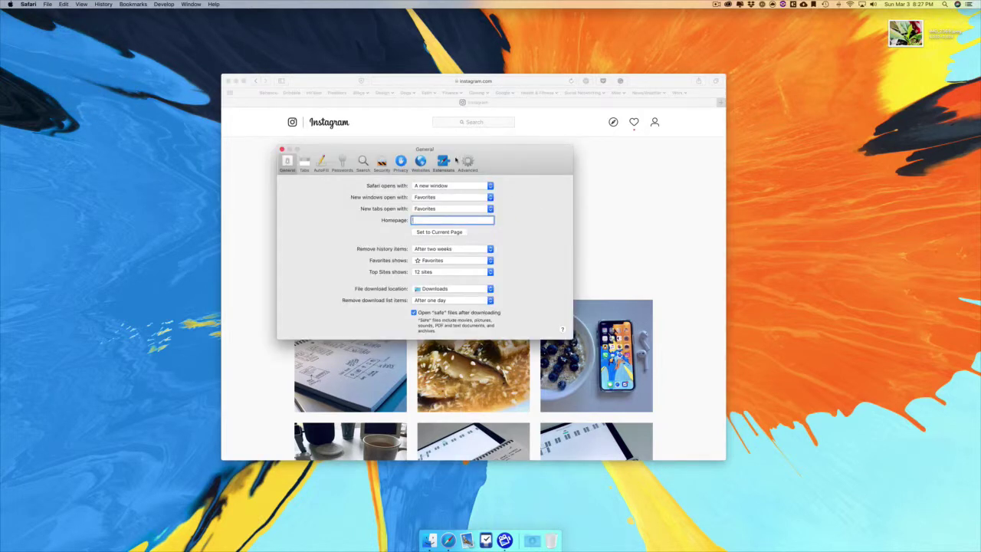
pyautogui.click(452, 161)
pyautogui.click(468, 162)
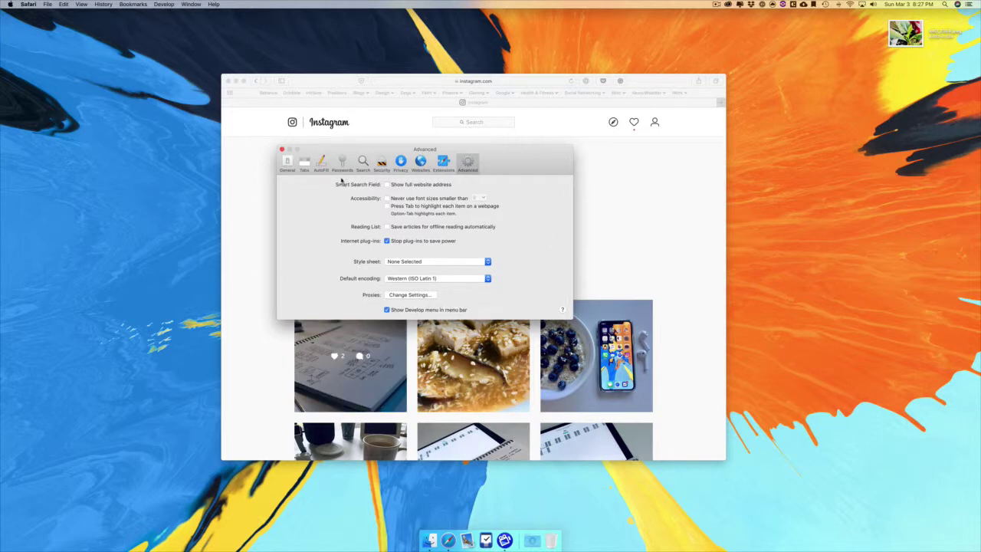
pyautogui.click(282, 150)
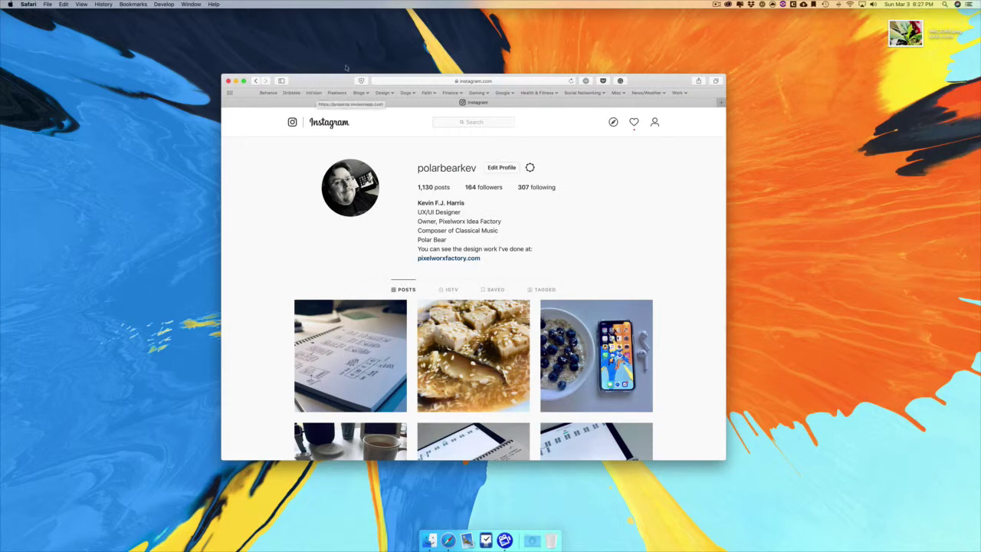
pyautogui.moveTo(335, 81); pyautogui.dragTo(333, 69)
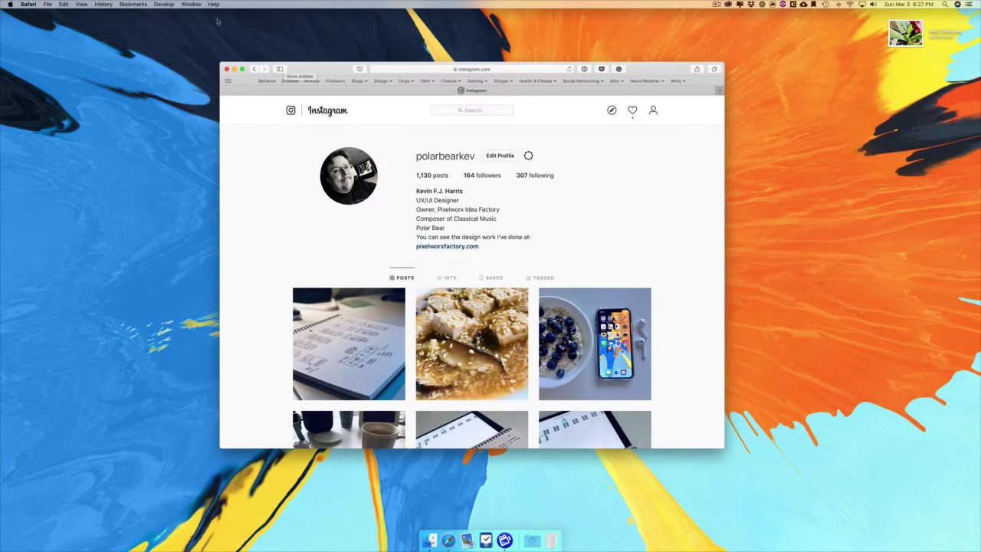
# Step: Set Safari's user agent to Safari — iOS 11.3 — iPhone via the Develop menu
pyautogui.click(163, 3)
pyautogui.moveTo(168, 23)
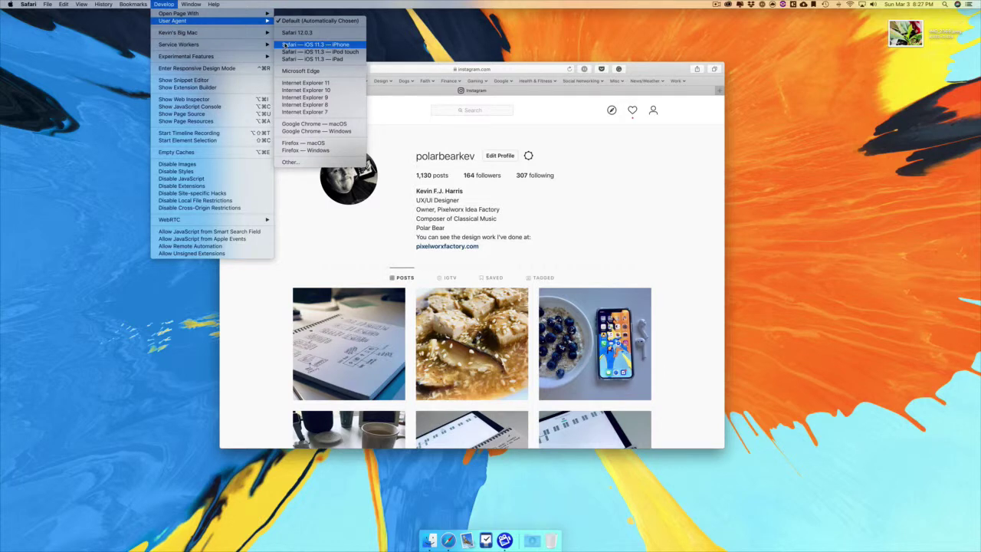
pyautogui.click(343, 45)
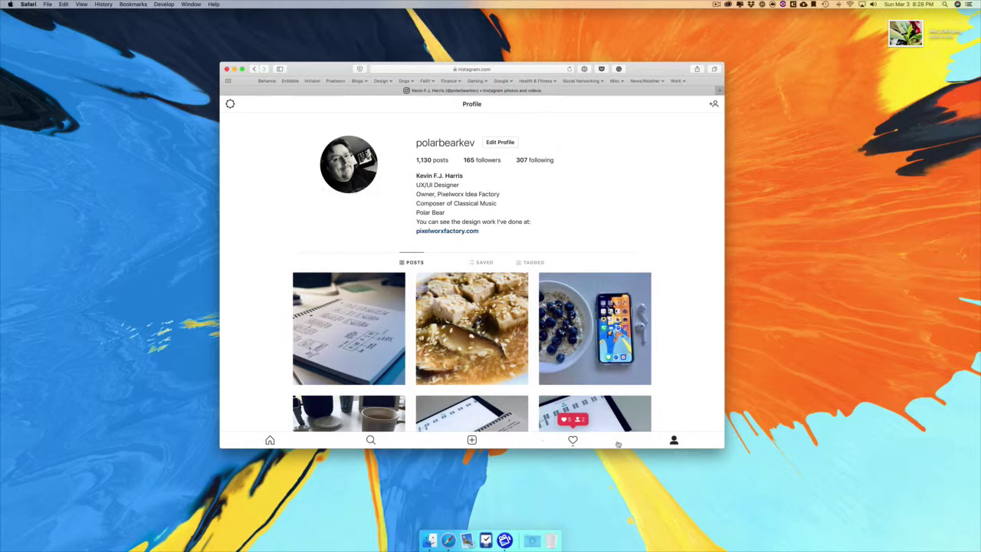
pyautogui.click(269, 440)
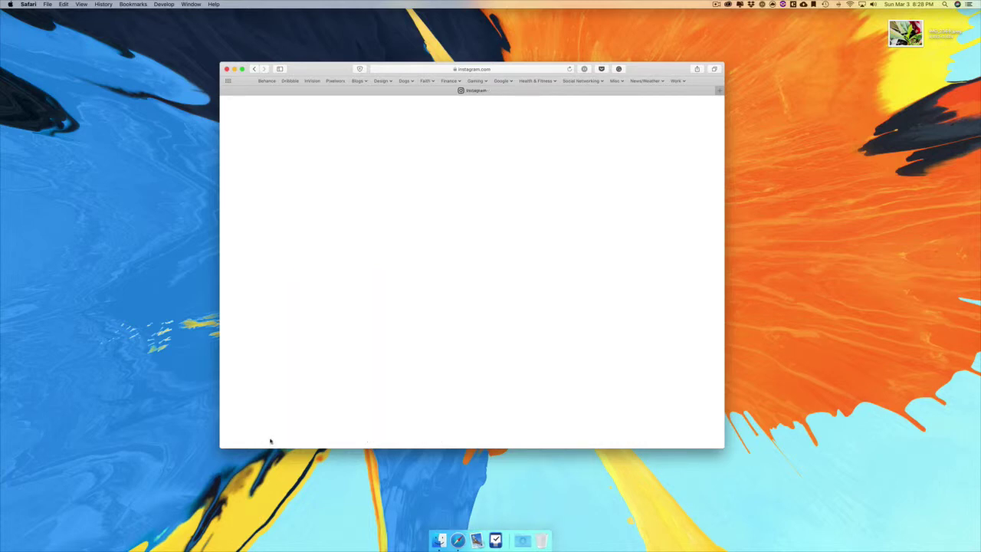
pyautogui.scroll(-20, 377, 322)
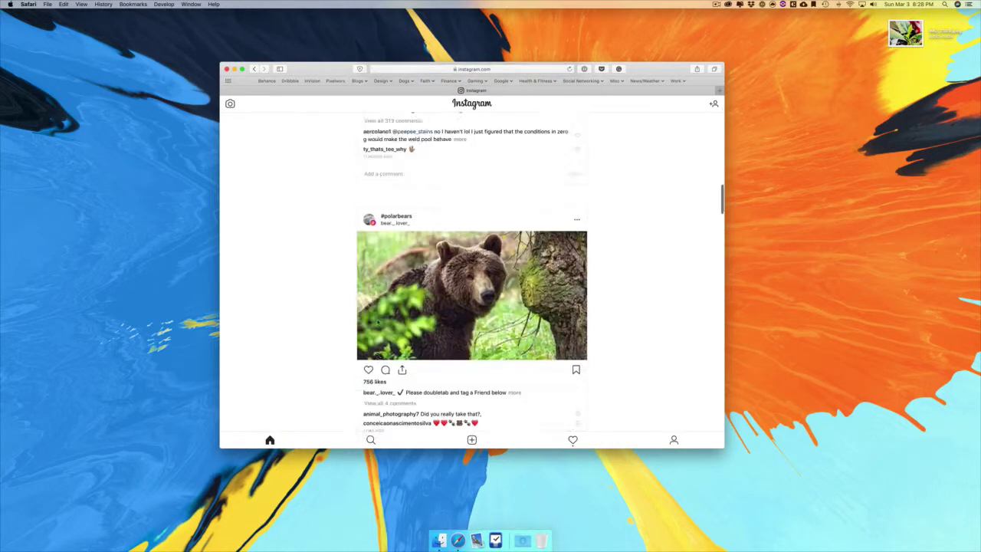
pyautogui.scroll(-10, 377, 322)
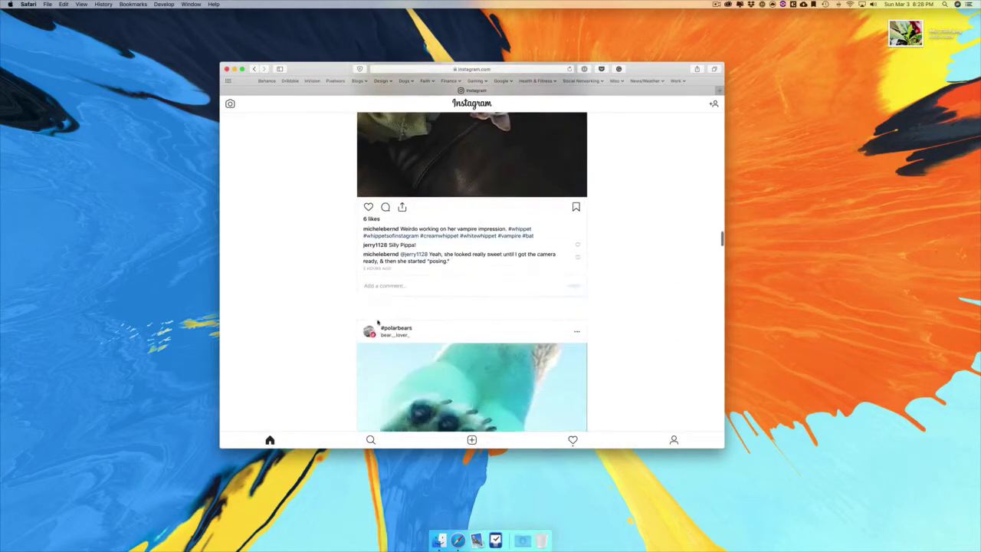
pyautogui.scroll(15, 377, 322)
pyautogui.scroll(10, 377, 322)
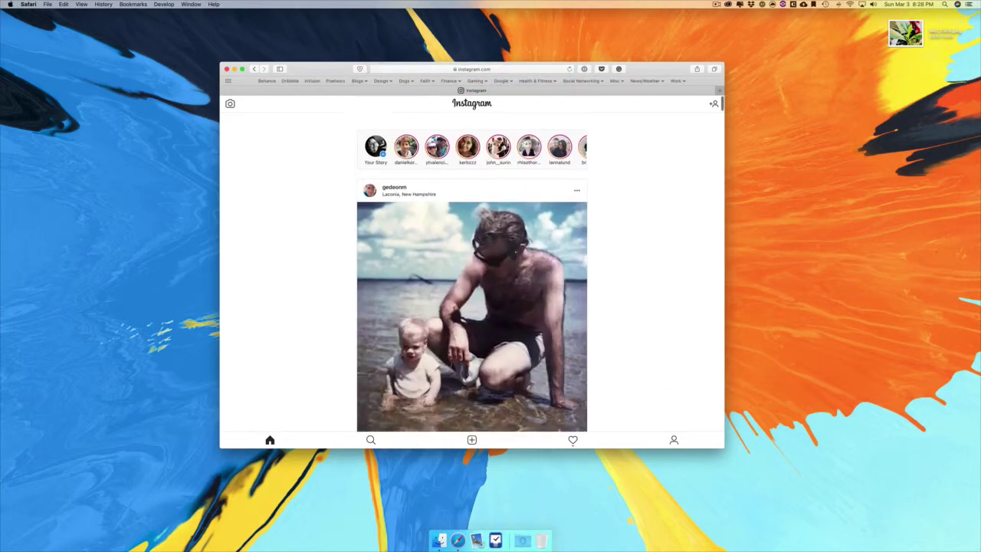
pyautogui.scroll(-2, 335, 383)
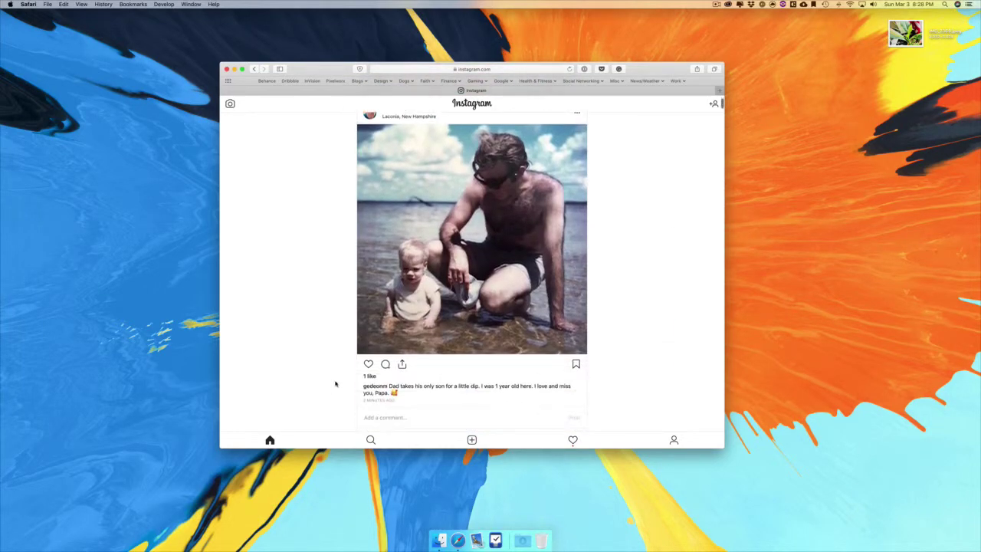
pyautogui.scroll(1, 335, 384)
pyautogui.scroll(-10, 328, 323)
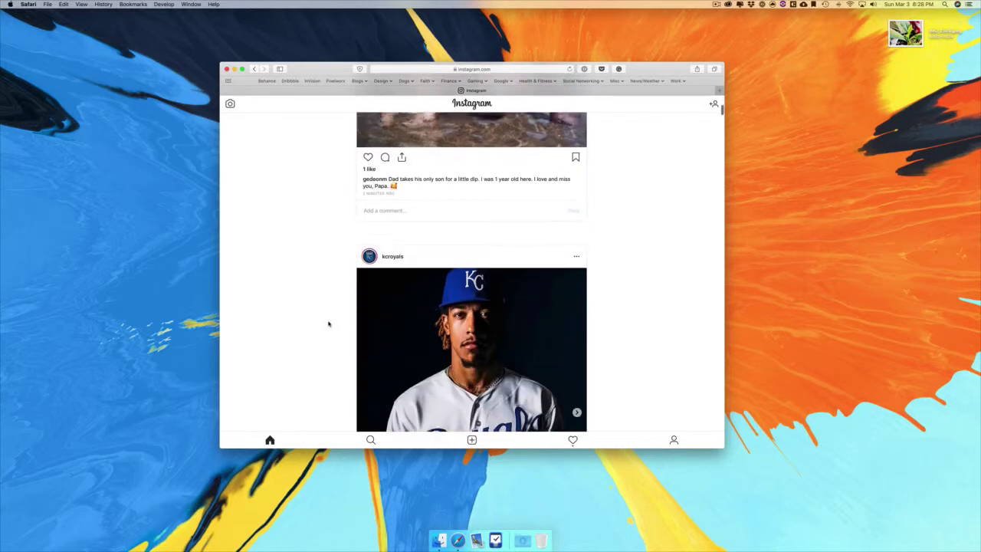
pyautogui.click(369, 439)
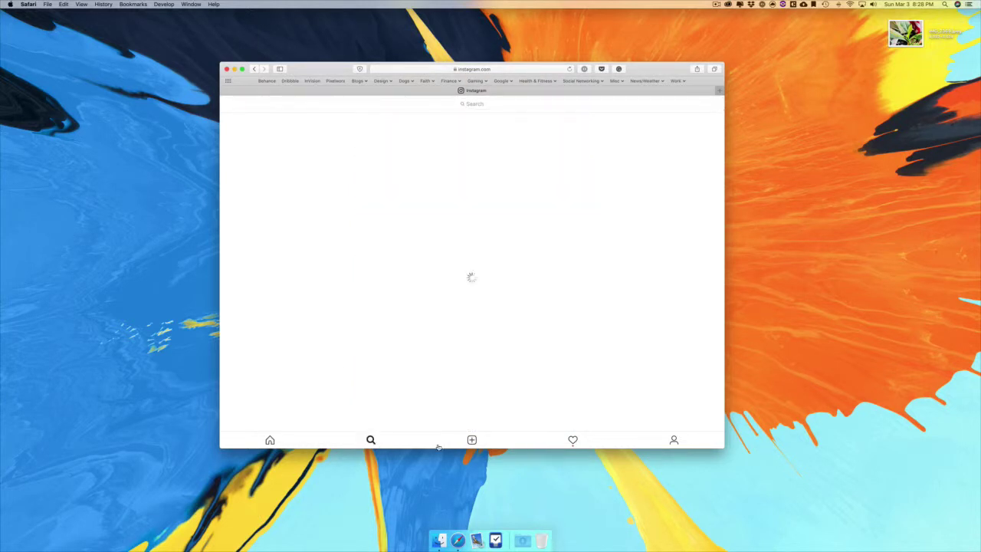
pyautogui.click(574, 441)
pyautogui.click(675, 440)
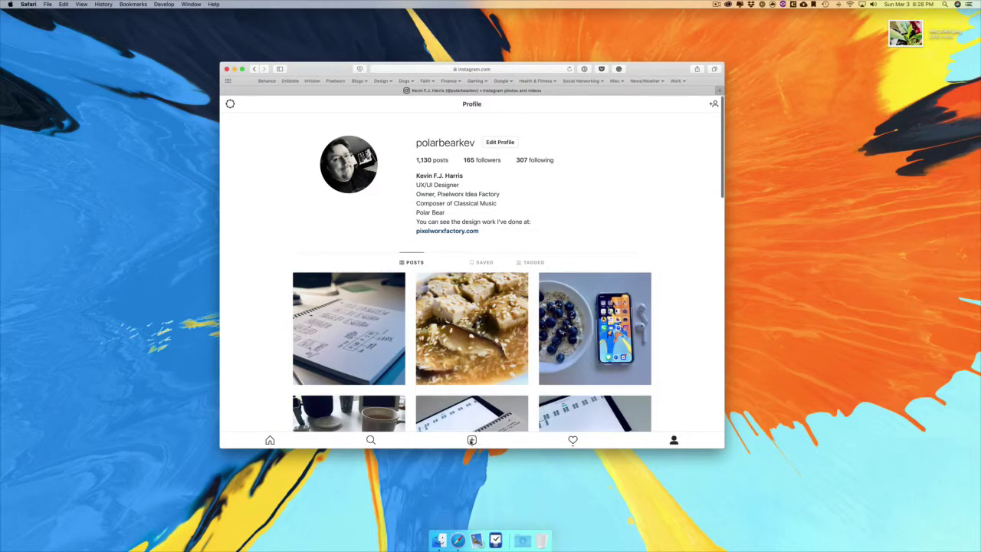
# Step: Choose IMG_2369.jpeg from the Desktop for a new Instagram post and review the preview
pyautogui.click(472, 440)
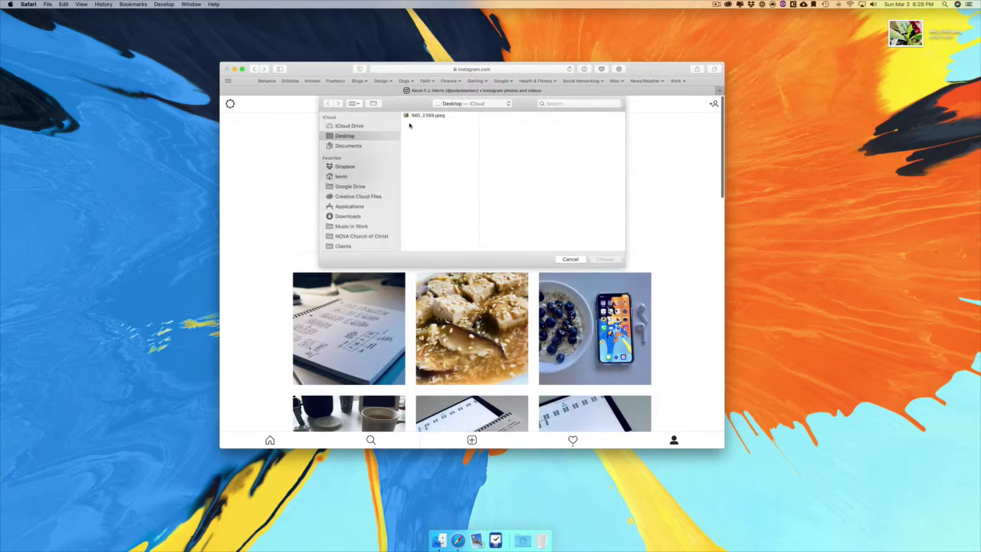
pyautogui.click(417, 116)
pyautogui.click(605, 259)
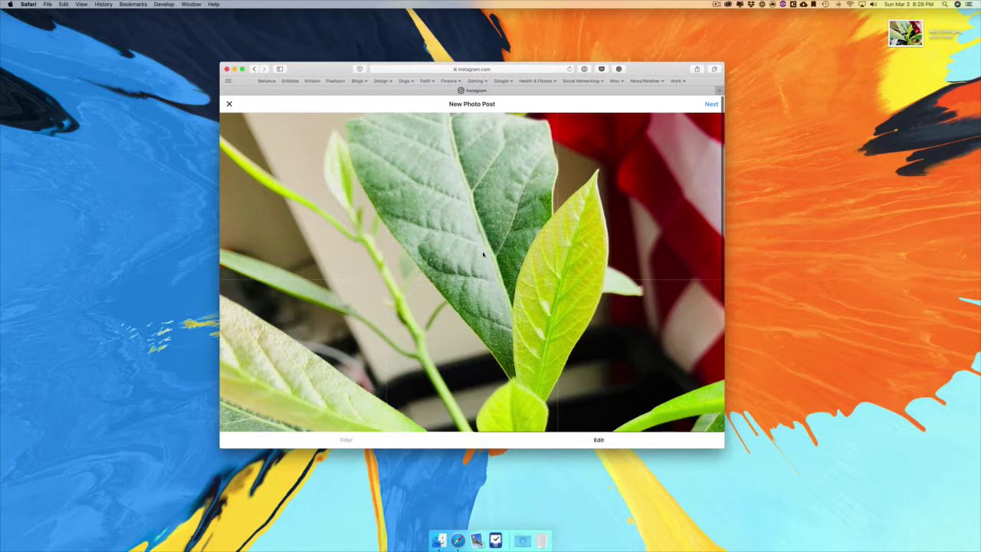
pyautogui.scroll(-5, 483, 254)
pyautogui.scroll(5, 482, 255)
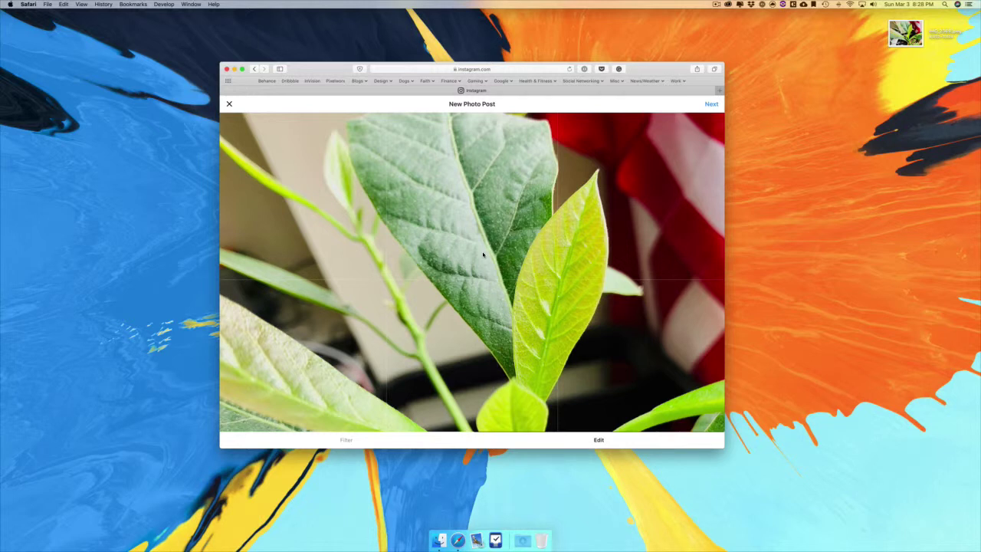
# Step: Go to post details and enter the caption 'My avocado plant is happy with lots of new growth'
pyautogui.click(711, 104)
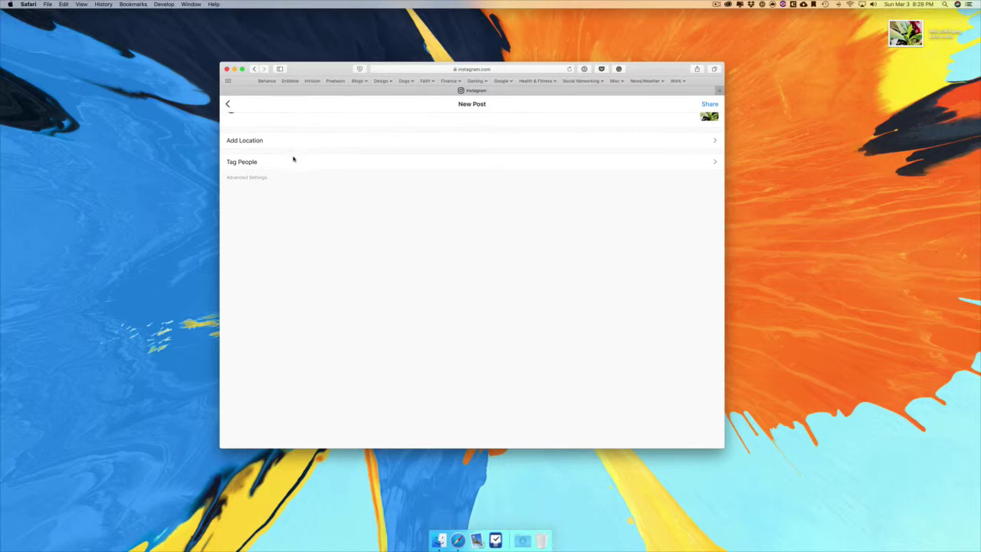
pyautogui.click(277, 118)
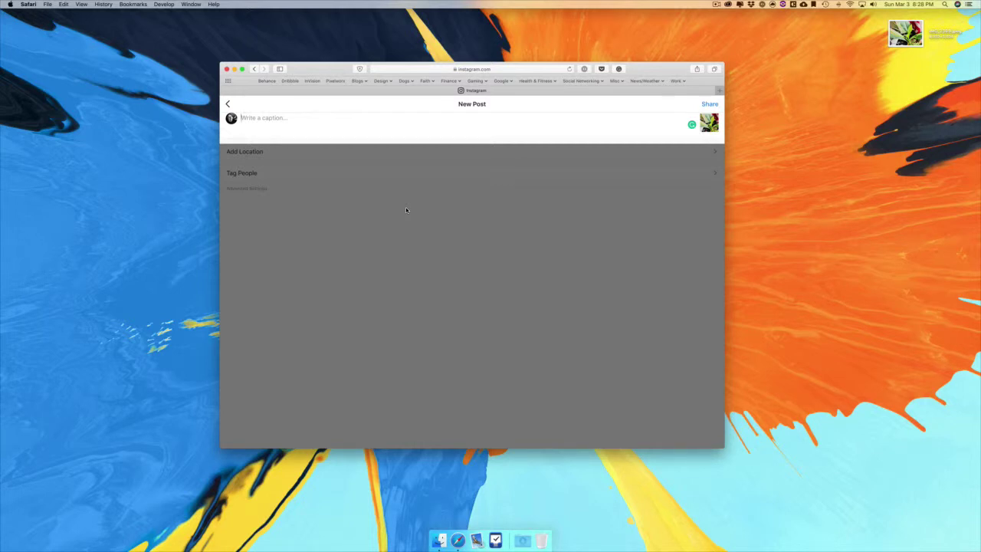
pyautogui.write('My avoc')
pyautogui.write('ao')
pyautogui.write('o plant is h')
pyautogui.write('appy with')
pyautogui.write(' lots of n')
pyautogui.write('ew growth')
pyautogui.press('BackSpace')
pyautogui.press('BackSpace')
pyautogui.press('BackSpace')
# Step: Finish the caption's ending, share the avocado post, and scroll the feed to see it
pyautogui.write('wth.')
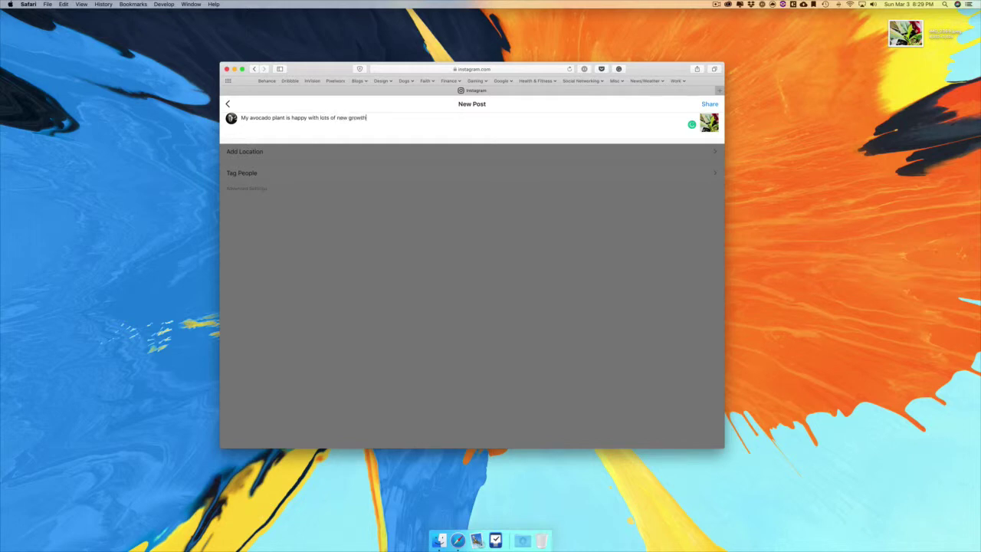
pyautogui.click(710, 104)
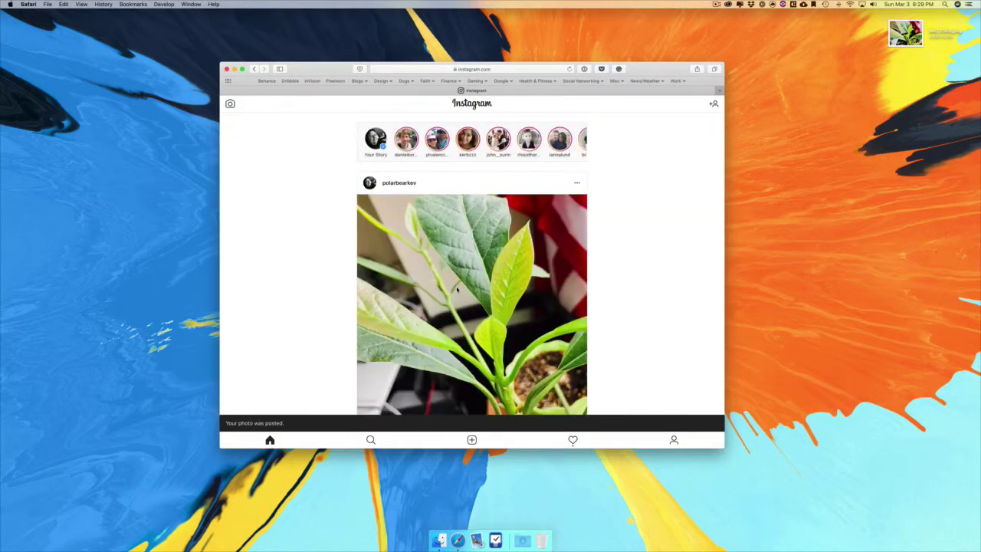
pyautogui.scroll(-1, 635, 272)
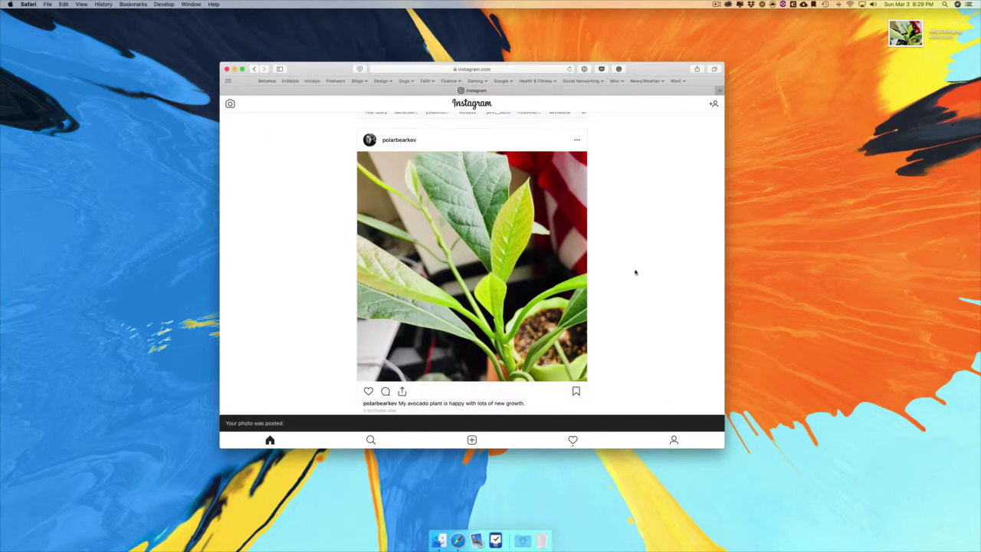
pyautogui.scroll(-2, 635, 272)
pyautogui.scroll(3, 636, 272)
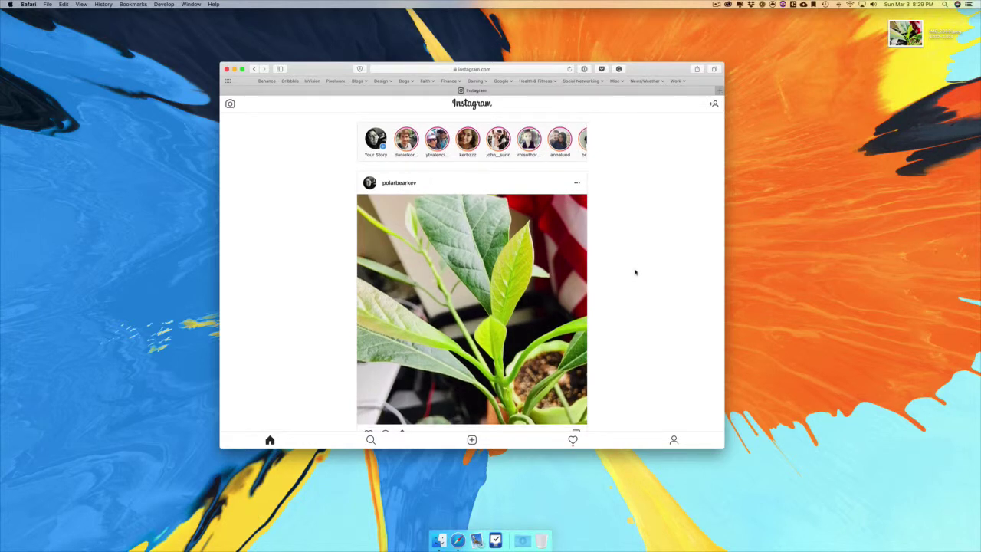
pyautogui.scroll(-2, 635, 272)
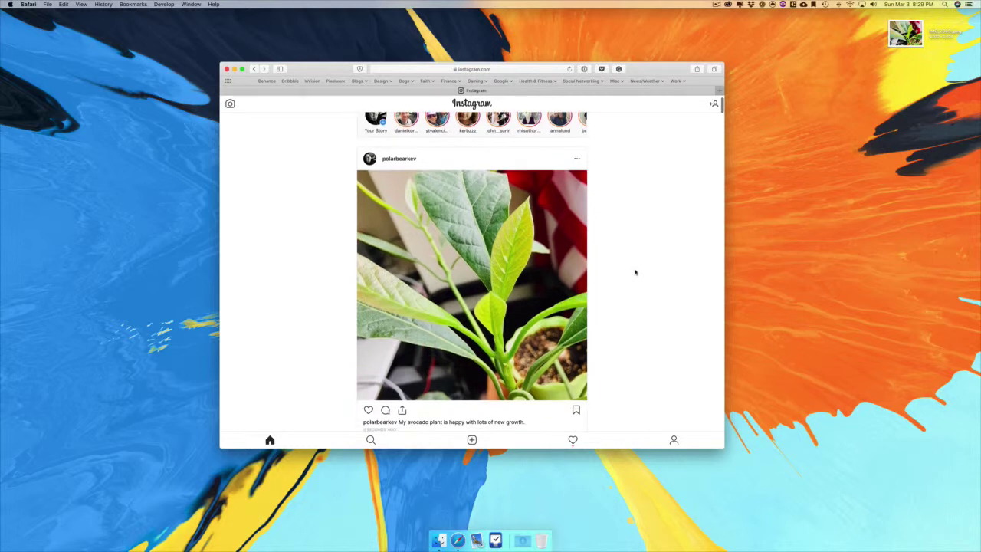